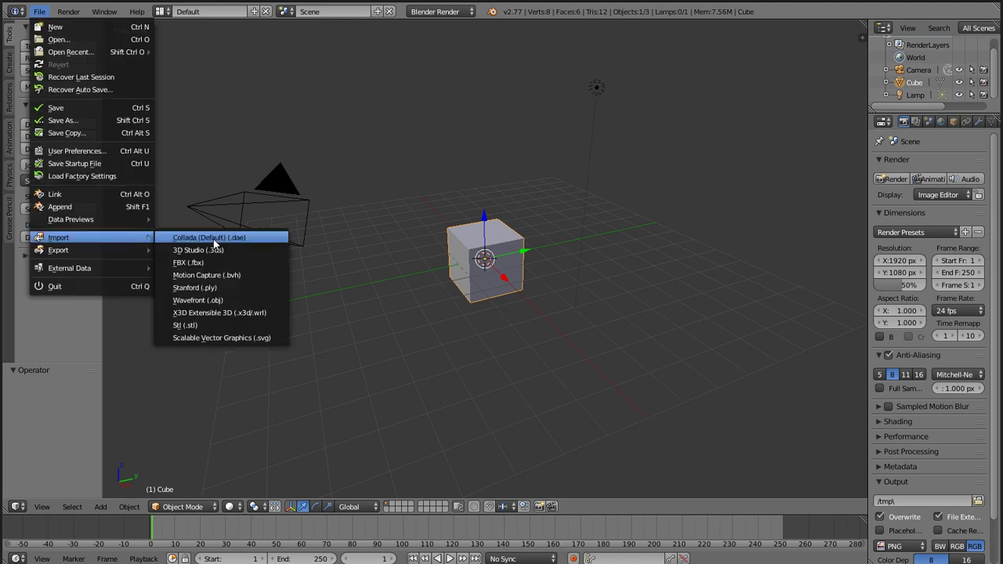
Import the Wavefront file Horse Cartoon 2.obj from the Desktop folder.
{"action": "left_click", "coordinate": [233, 301]}
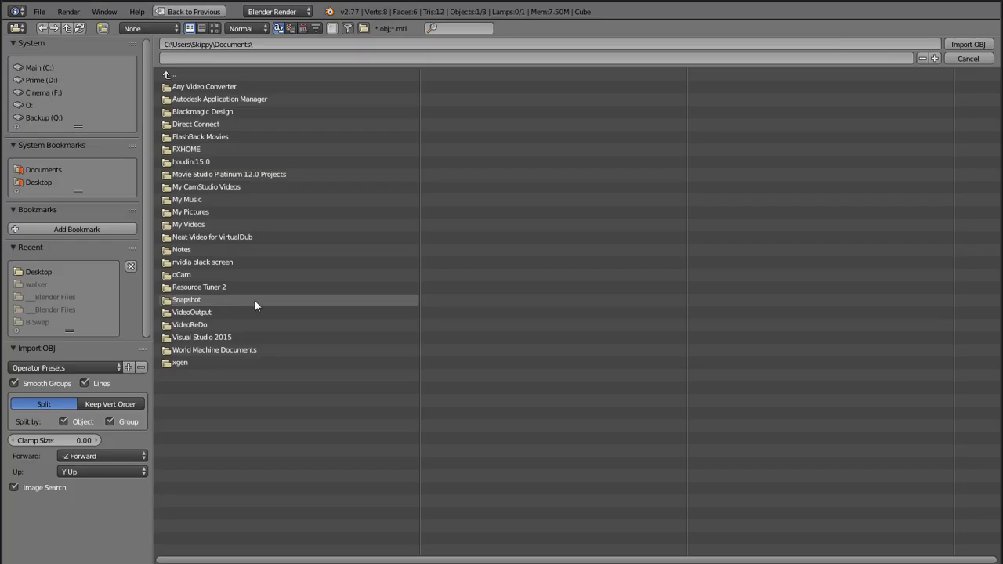
{"action": "left_click", "coordinate": [272, 44]}
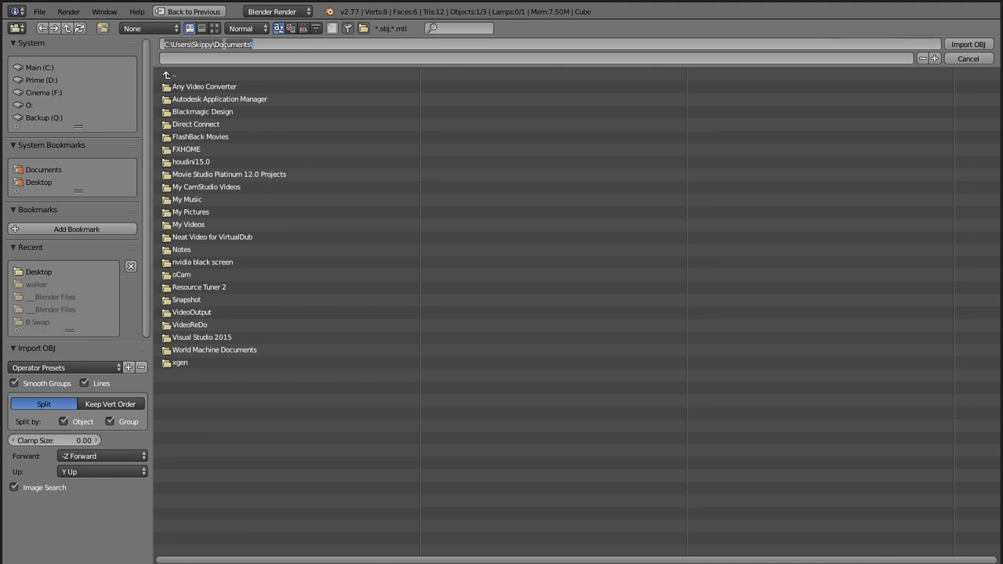
{"action": "left_click", "coordinate": [38, 273]}
{"action": "left_click", "coordinate": [38, 273]}
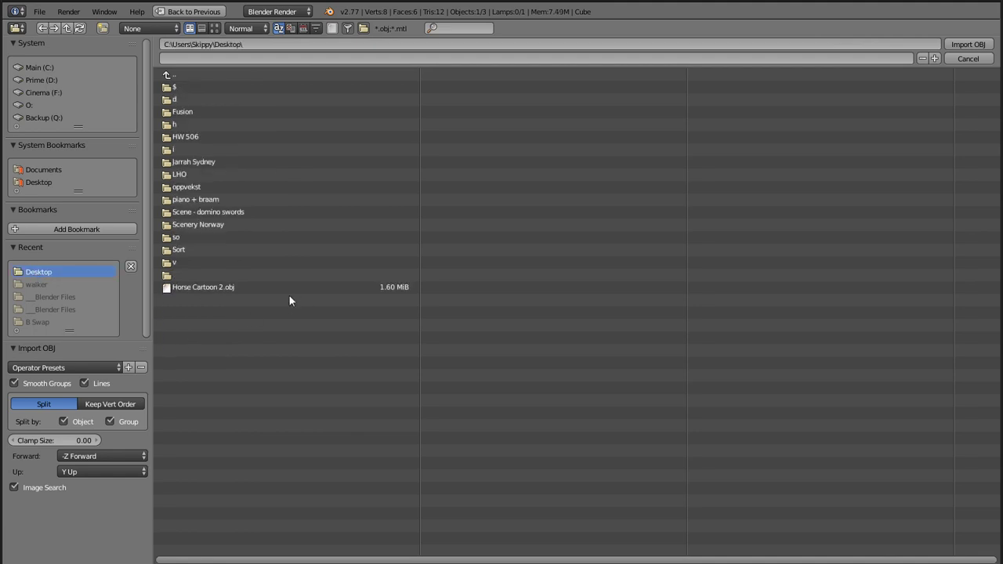
{"action": "left_click", "coordinate": [208, 287]}
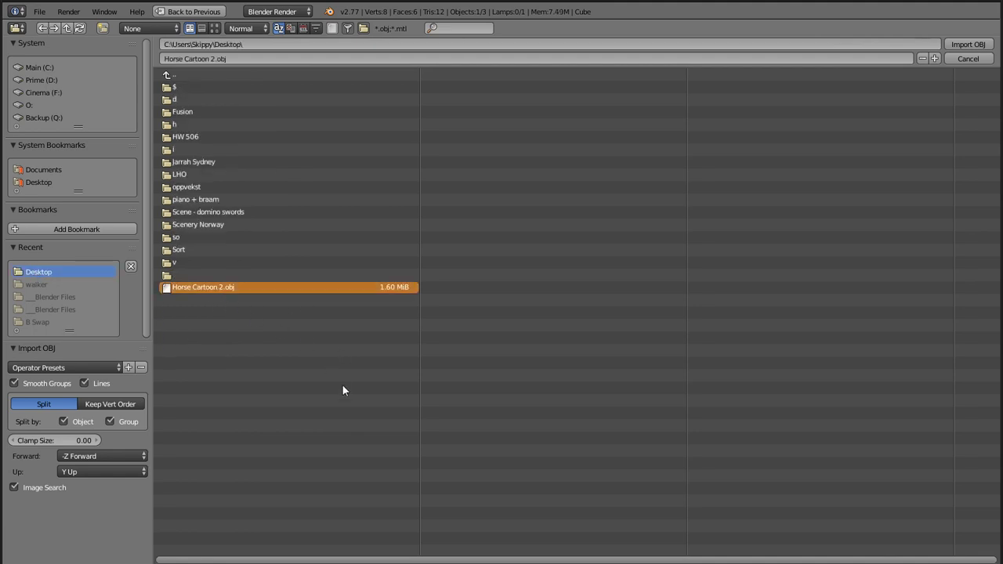
{"action": "key", "text": "Return"}
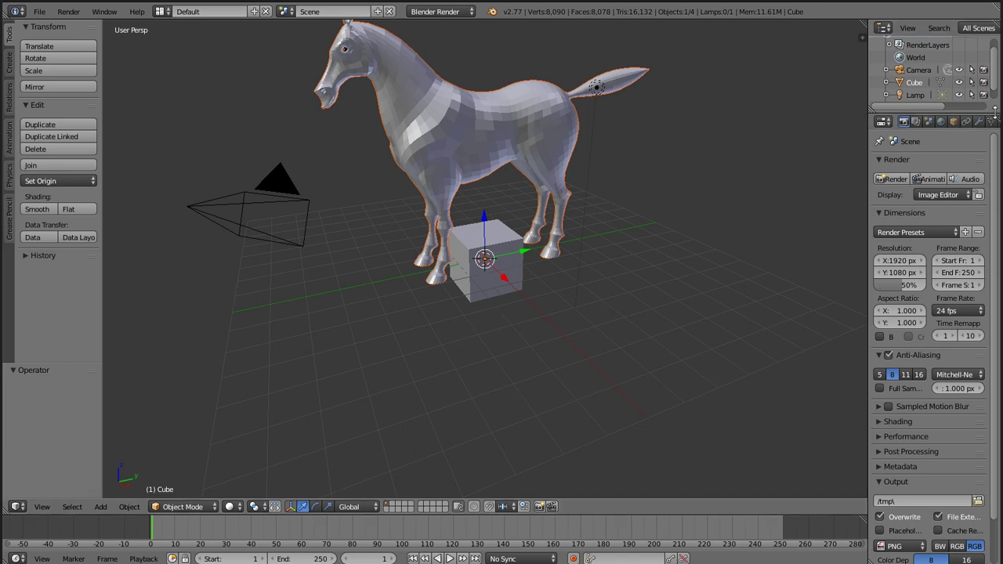
Enlarge the Outliner to show all scene objects and delete the default Cube.
{"action": "left_click_drag", "start_coordinate": [995, 112], "coordinate": [995, 196]}
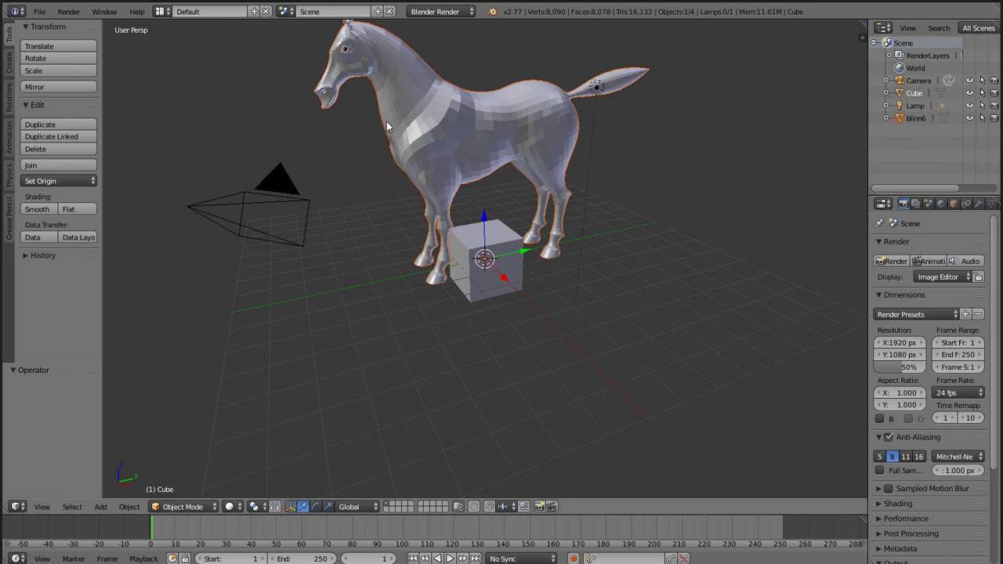
{"action": "left_click", "coordinate": [919, 94]}
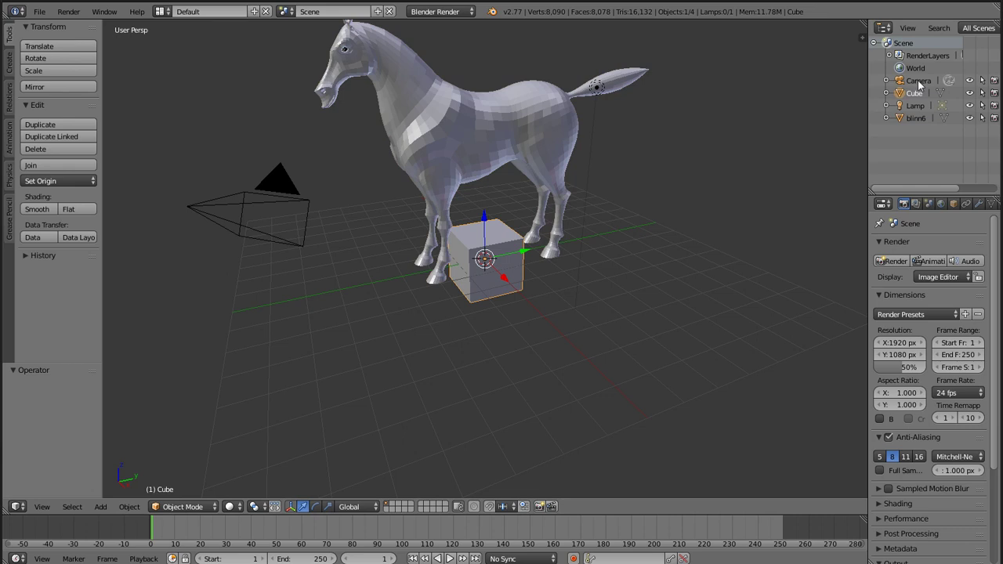
{"action": "left_click", "coordinate": [919, 81]}
{"action": "left_click", "coordinate": [917, 94]}
{"action": "left_click", "coordinate": [917, 118]}
{"action": "left_click", "coordinate": [917, 94]}
{"action": "right_click", "coordinate": [920, 99]}
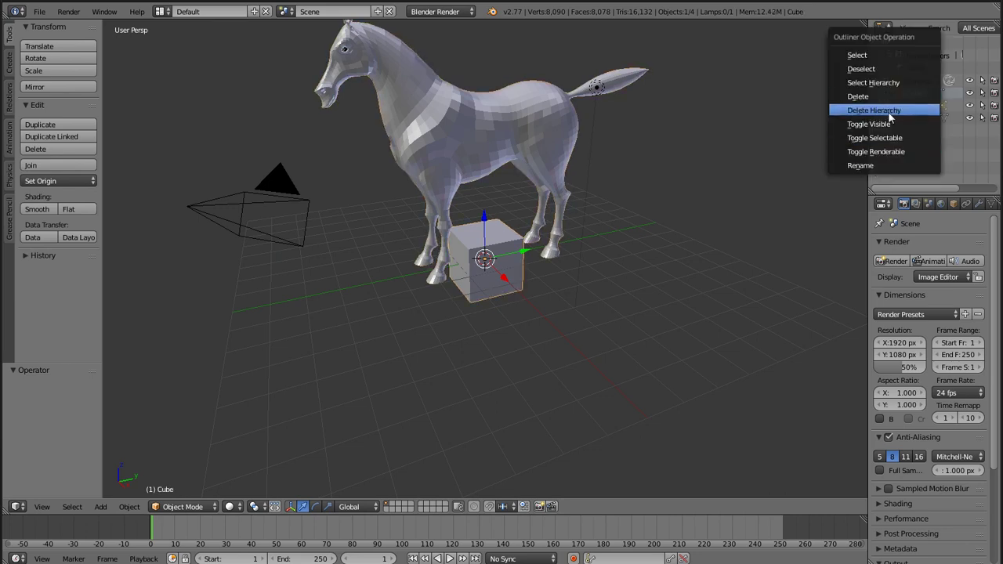
{"action": "left_click", "coordinate": [870, 97]}
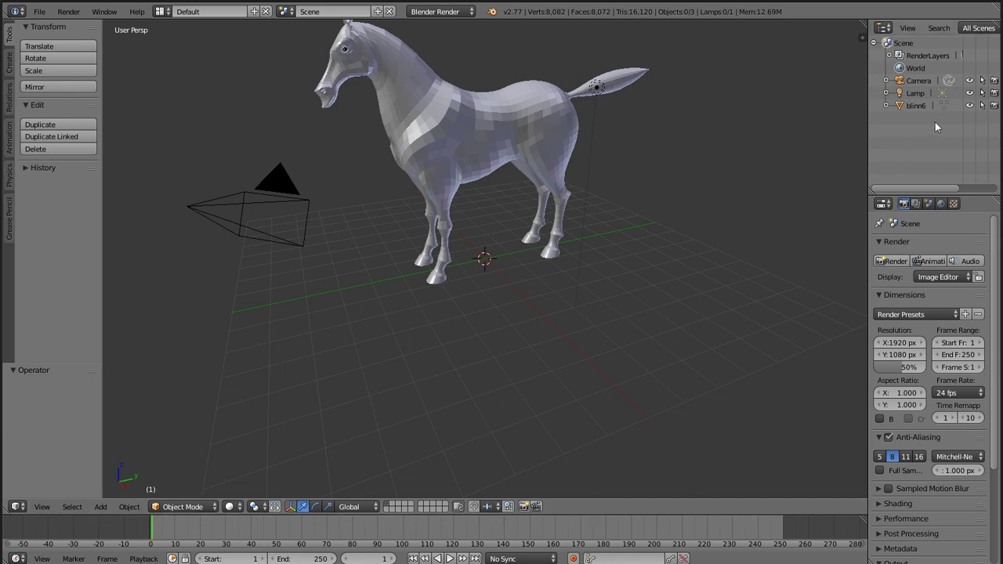
Enter Edit Mode on the horse mesh blinn6 and Un-Subdivide its edges with 2 iterations.
{"action": "left_click", "coordinate": [917, 106]}
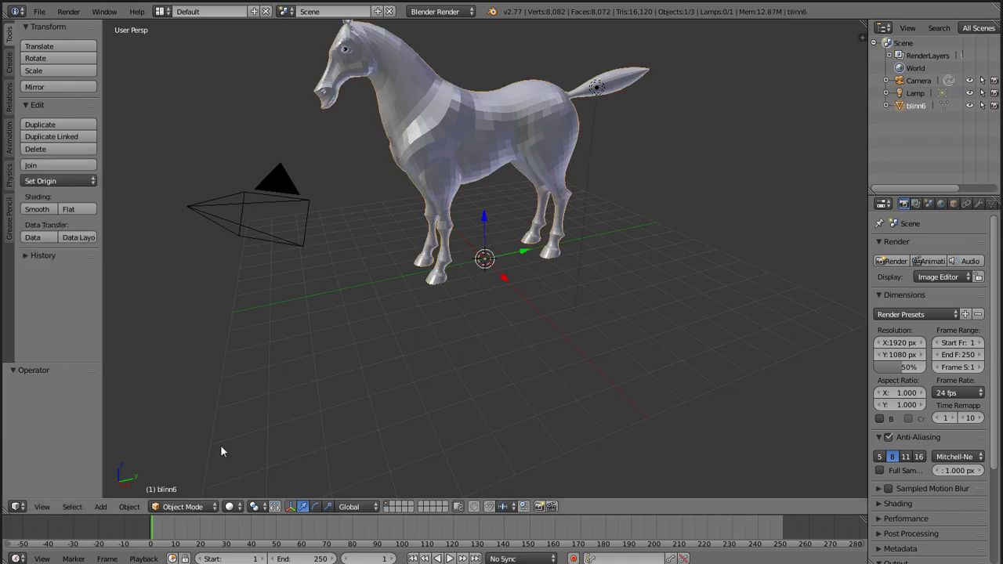
{"action": "left_click", "coordinate": [196, 508]}
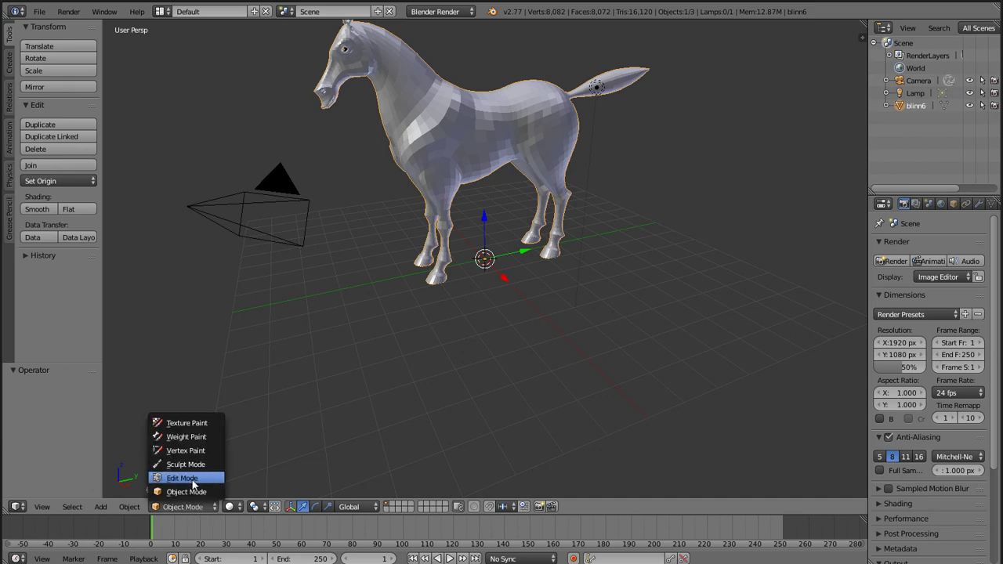
{"action": "left_click", "coordinate": [183, 478]}
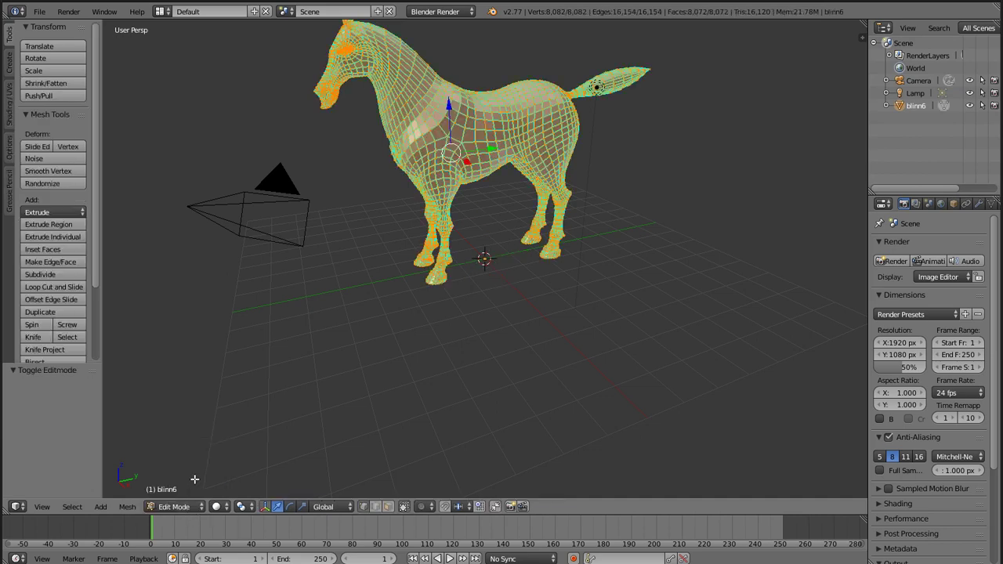
{"action": "left_click", "coordinate": [128, 509]}
{"action": "mouse_move", "coordinate": [210, 336]}
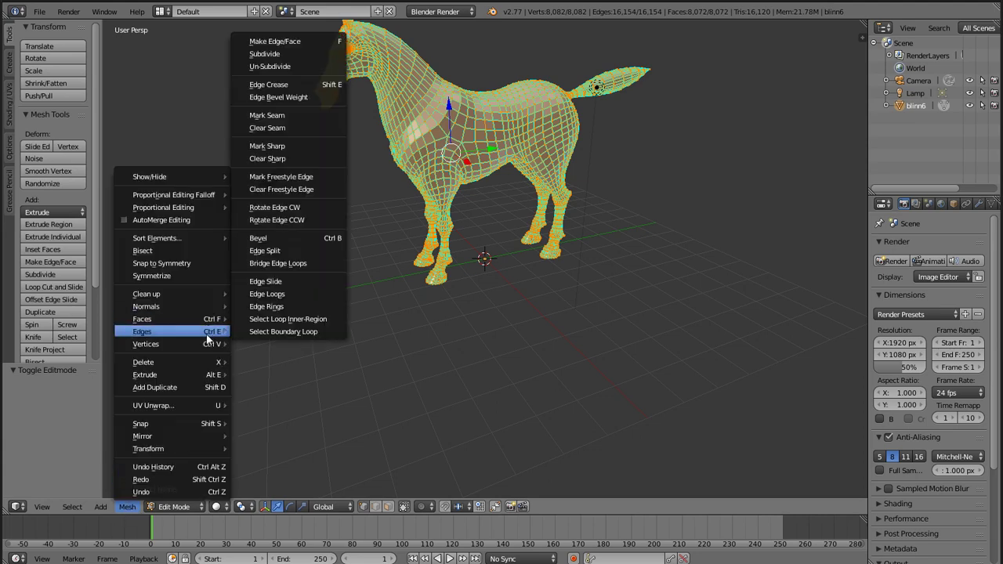
{"action": "left_click", "coordinate": [292, 69]}
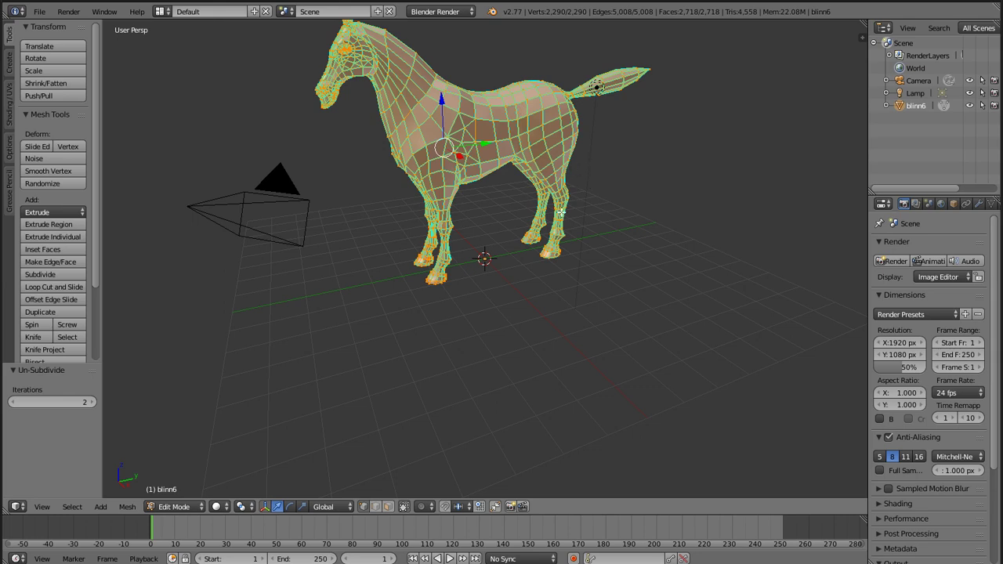
Export the reduced horse as a Wavefront OBJ to the Desktop under the name Horse Cartoon 2b.obj.
{"action": "left_click", "coordinate": [43, 13]}
{"action": "mouse_move", "coordinate": [110, 250]}
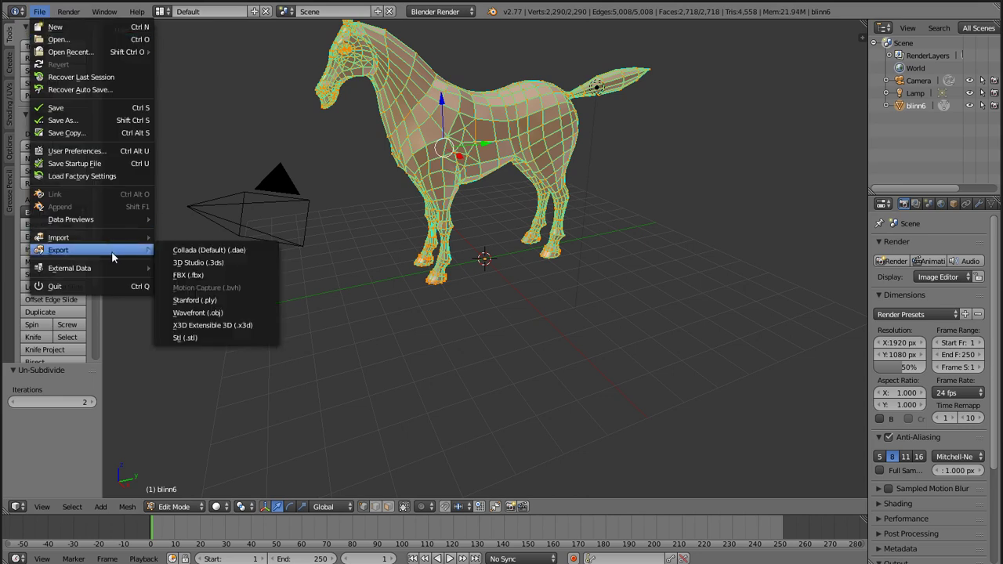
{"action": "left_click", "coordinate": [232, 314]}
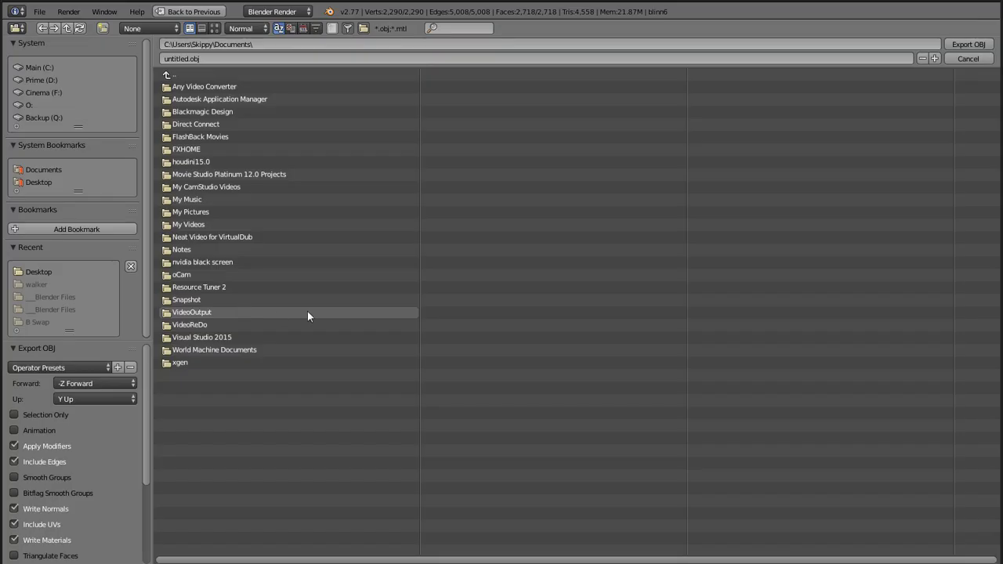
{"action": "left_click", "coordinate": [52, 272]}
{"action": "left_click", "coordinate": [206, 288]}
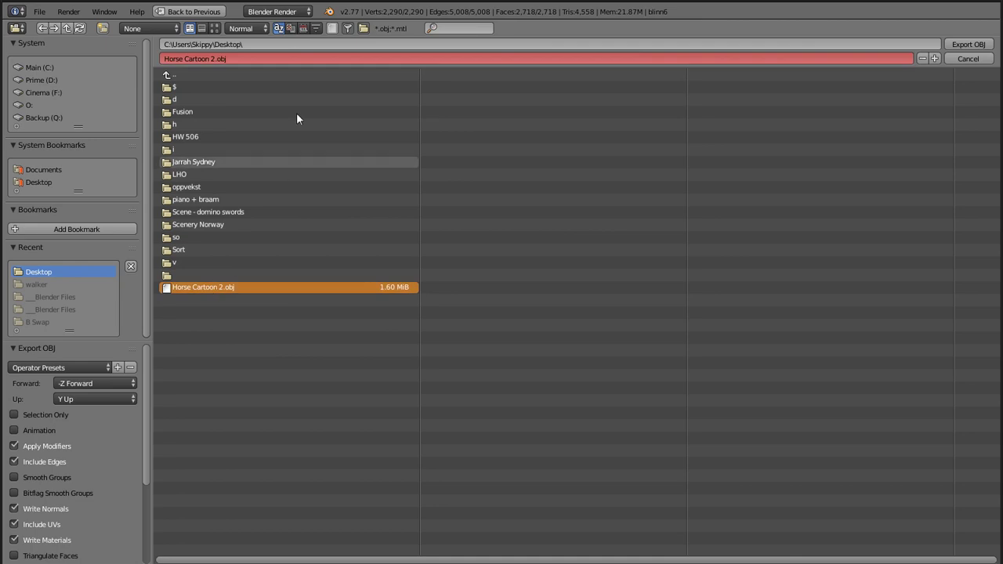
{"action": "left_click", "coordinate": [235, 58]}
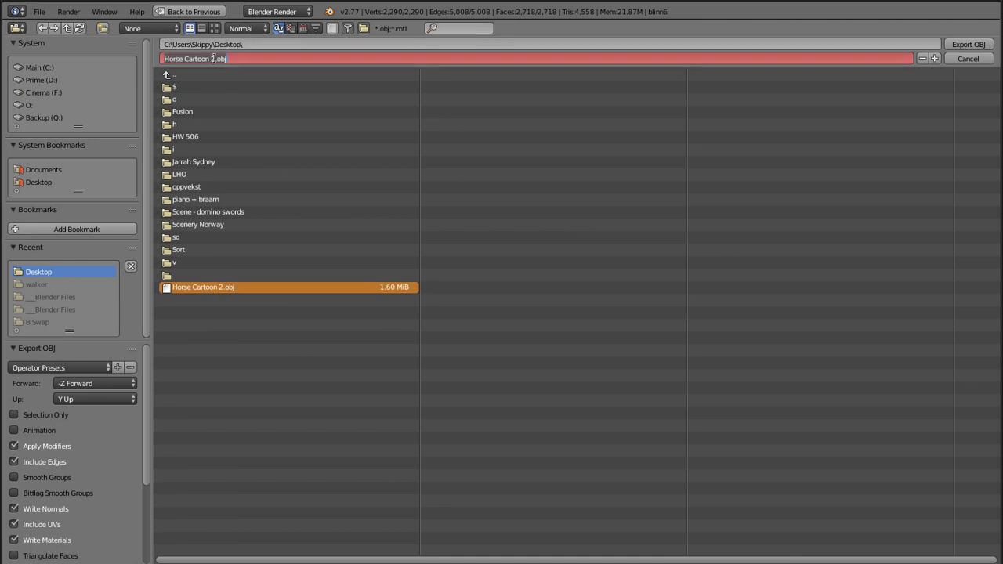
{"action": "key", "text": "Return"}
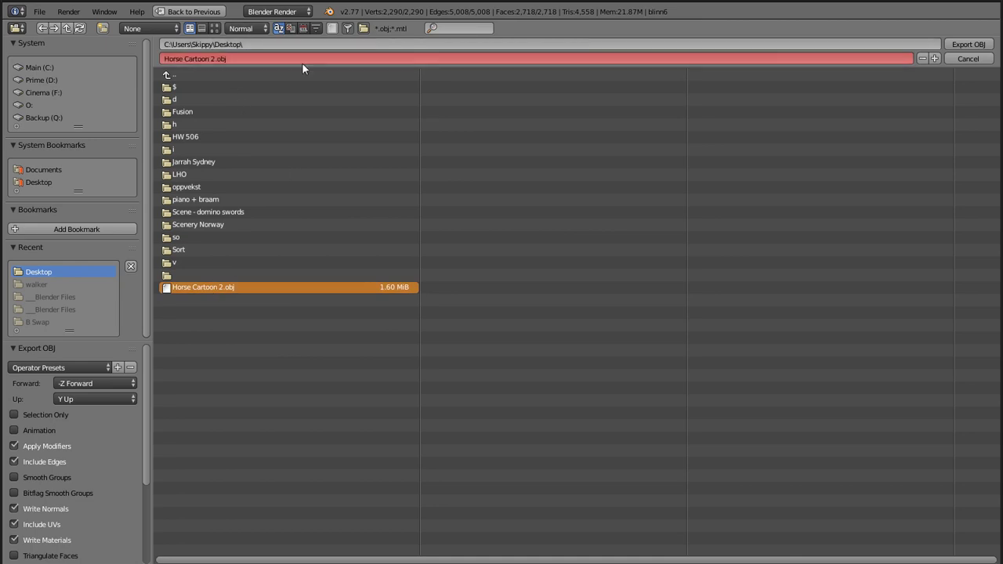
{"action": "left_click", "coordinate": [212, 58]}
{"action": "left_click", "coordinate": [214, 58]}
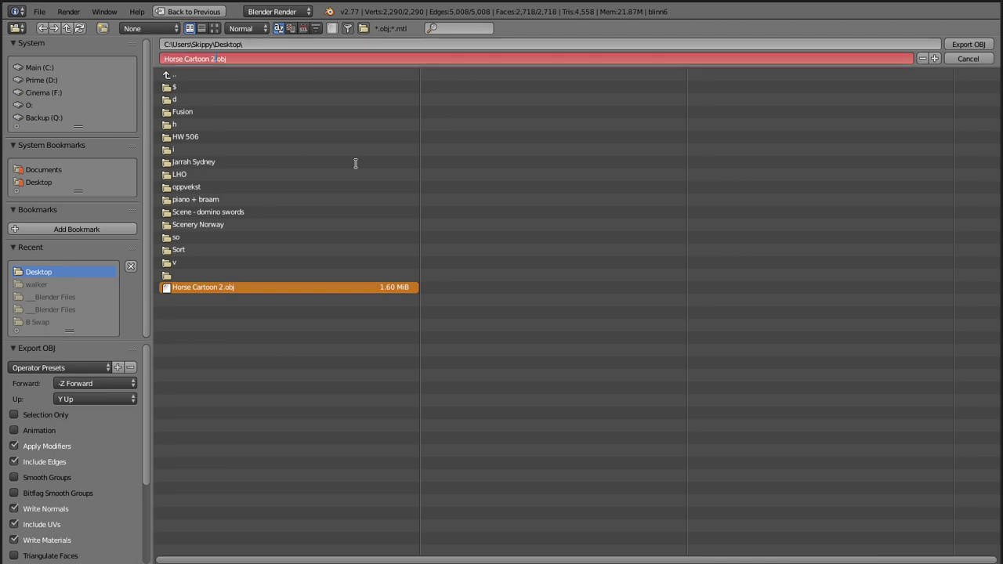
{"action": "type", "text": "b"}
{"action": "key", "text": "Return"}
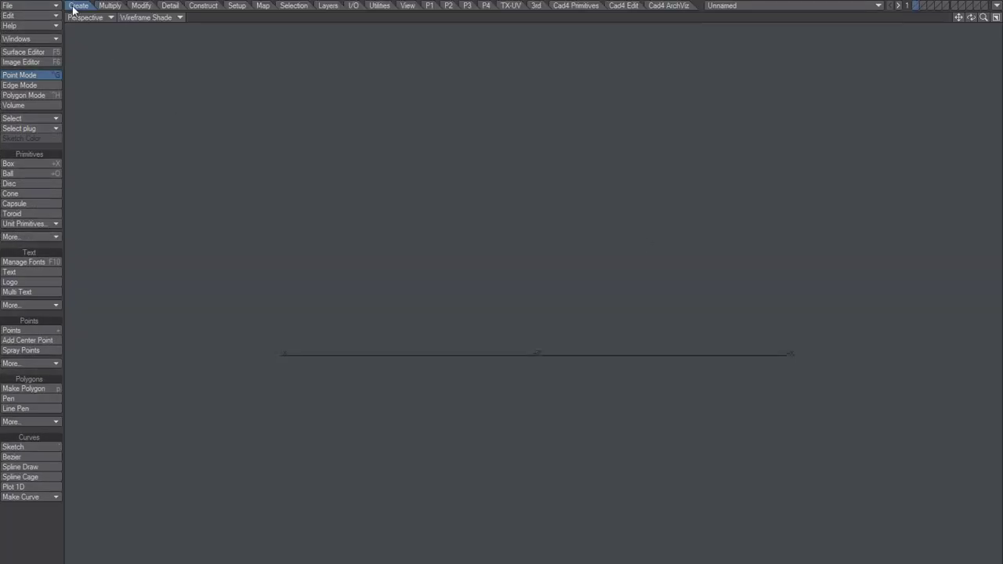
Switch to LightWave Modeler and load the object Horse Cartoon 2b from the Desktop.
{"action": "left_click", "coordinate": [52, 7]}
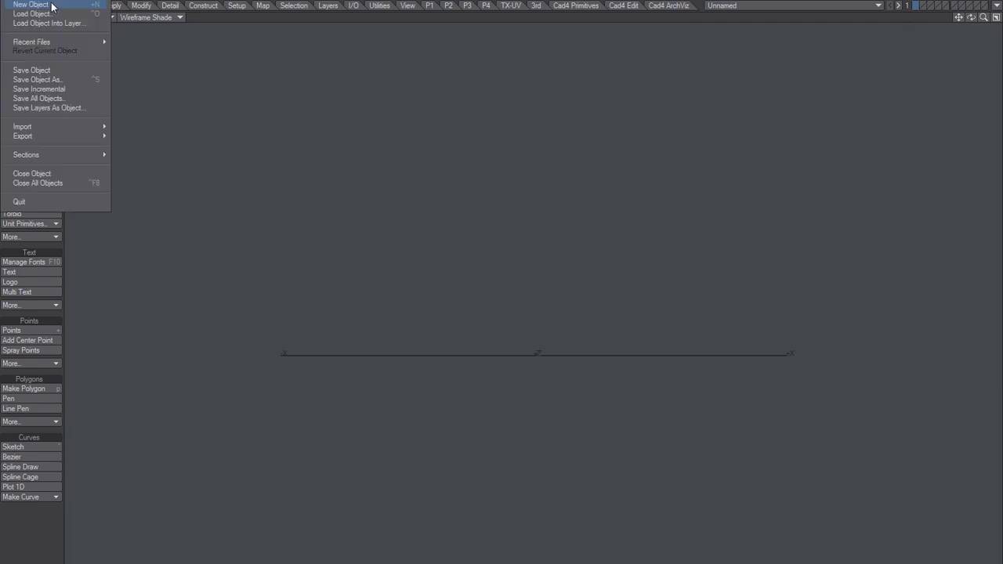
{"action": "mouse_move", "coordinate": [105, 127]}
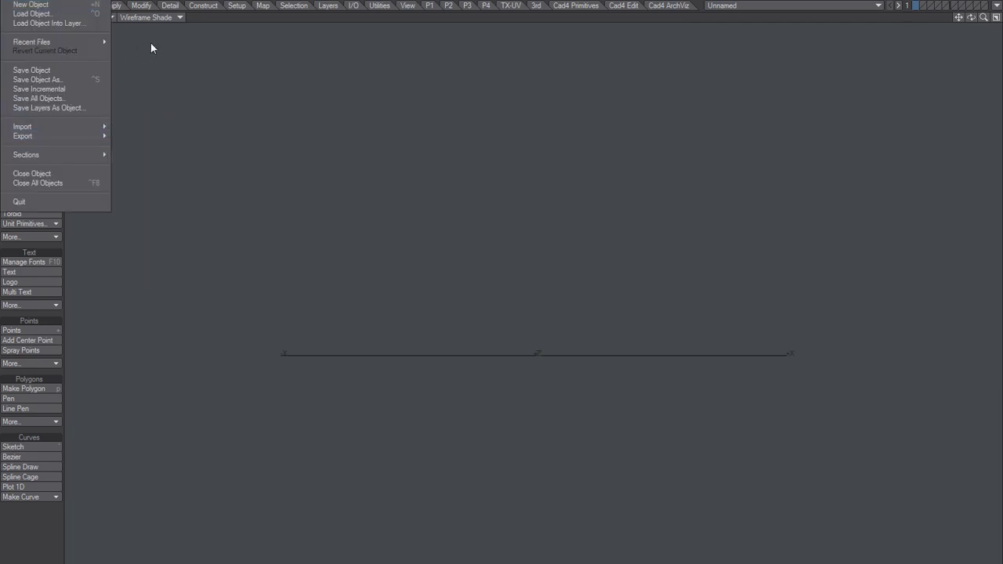
{"action": "left_click", "coordinate": [79, 14]}
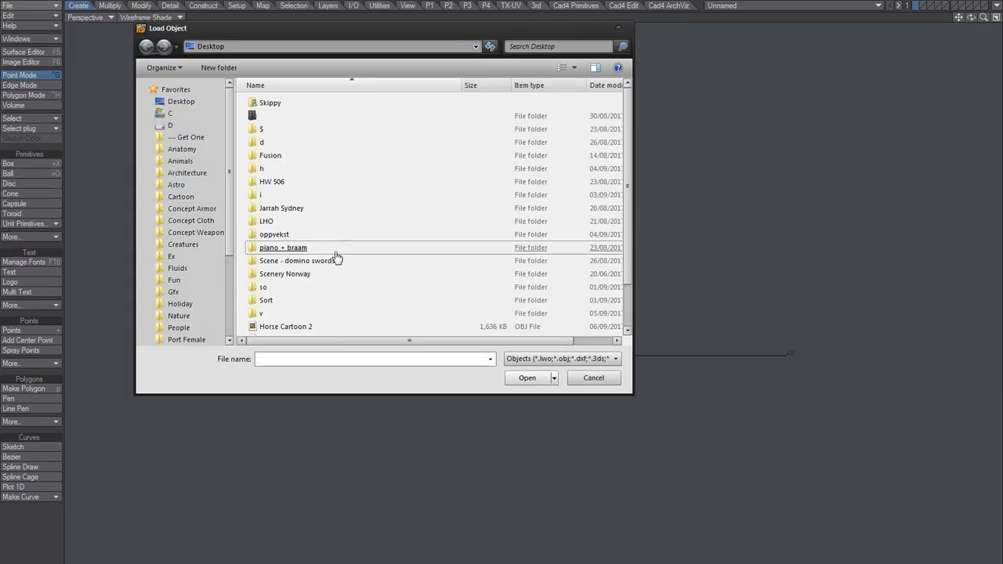
{"action": "left_click", "coordinate": [626, 320]}
{"action": "double_click", "coordinate": [318, 291]}
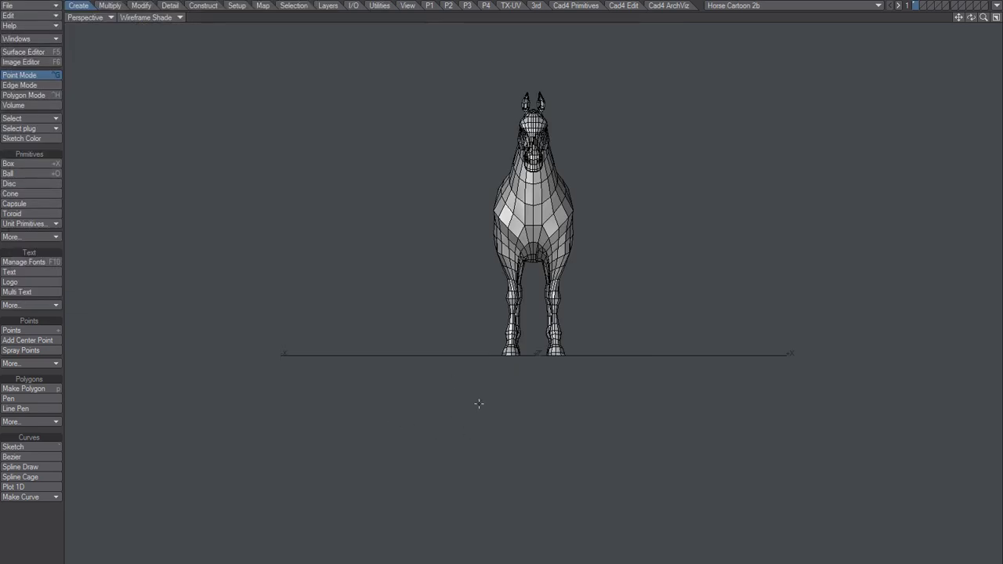
Switch to polygon mode and show the triangles behind the horse's shoulder in an enlarged side view.
{"action": "left_click_drag", "start_coordinate": [591, 314], "coordinate": [389, 299], "text": "alt"}
{"action": "left_click_drag", "start_coordinate": [543, 259], "coordinate": [472, 361], "text": "ctrl+alt"}
{"action": "scroll", "coordinate": [506, 374], "scroll_direction": "up", "scroll_amount": 3}
{"action": "key", "text": "space"}
{"action": "key", "text": "space"}
{"action": "left_click_drag", "start_coordinate": [453, 314], "coordinate": [508, 324], "text": "alt"}
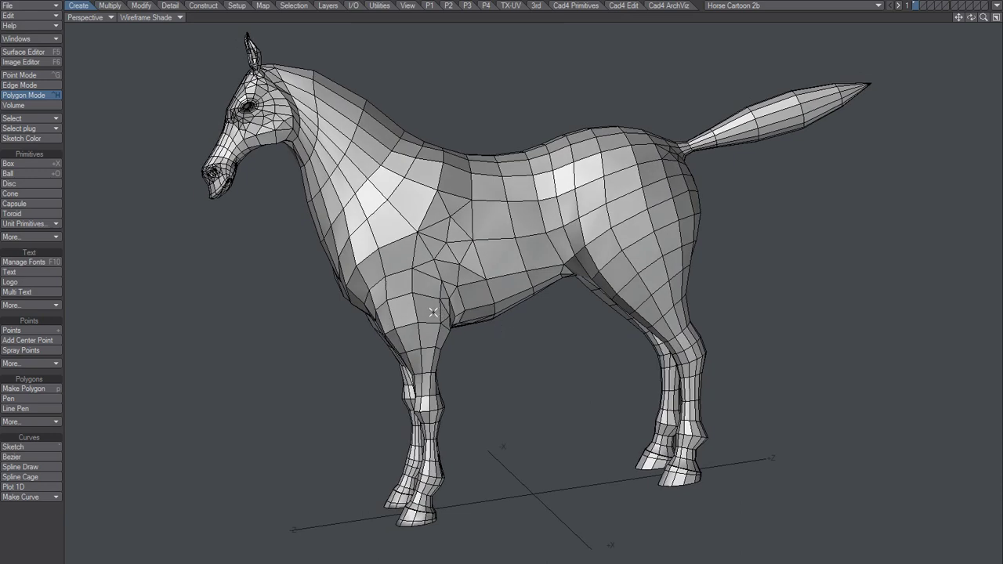
{"action": "left_click_drag", "start_coordinate": [439, 312], "coordinate": [443, 327], "text": "alt+shift"}
{"action": "scroll", "coordinate": [451, 320], "scroll_direction": "up", "scroll_amount": 1}
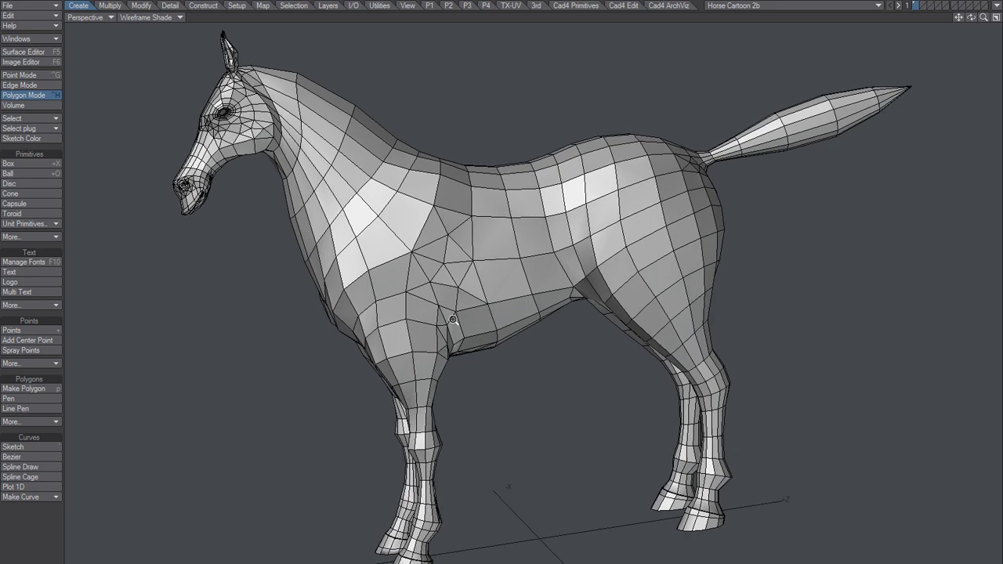
{"action": "left_click_drag", "start_coordinate": [461, 363], "coordinate": [482, 361], "text": "alt"}
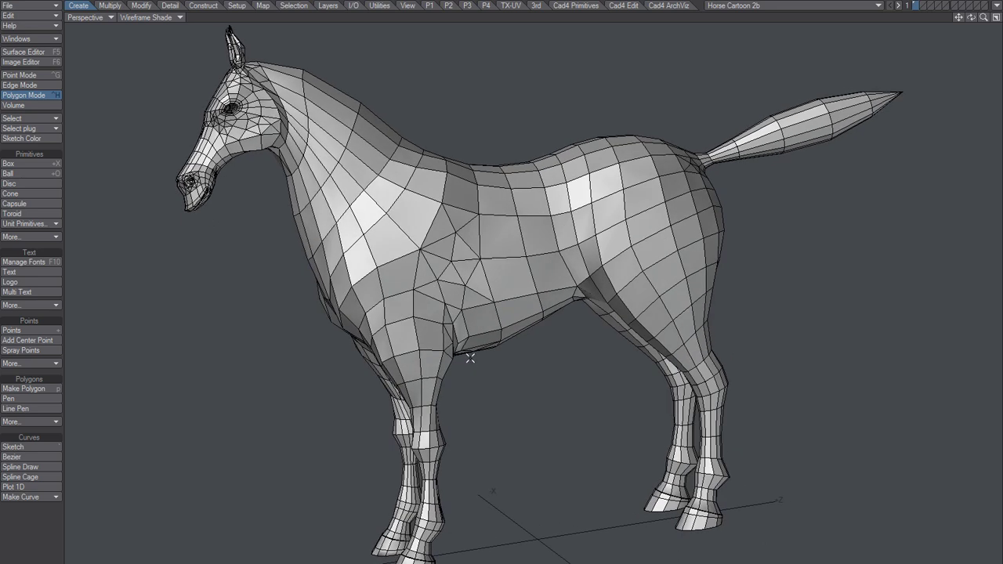
{"action": "left_click_drag", "start_coordinate": [491, 358], "coordinate": [472, 370], "text": "alt"}
{"action": "scroll", "coordinate": [428, 285], "scroll_direction": "up", "scroll_amount": 1}
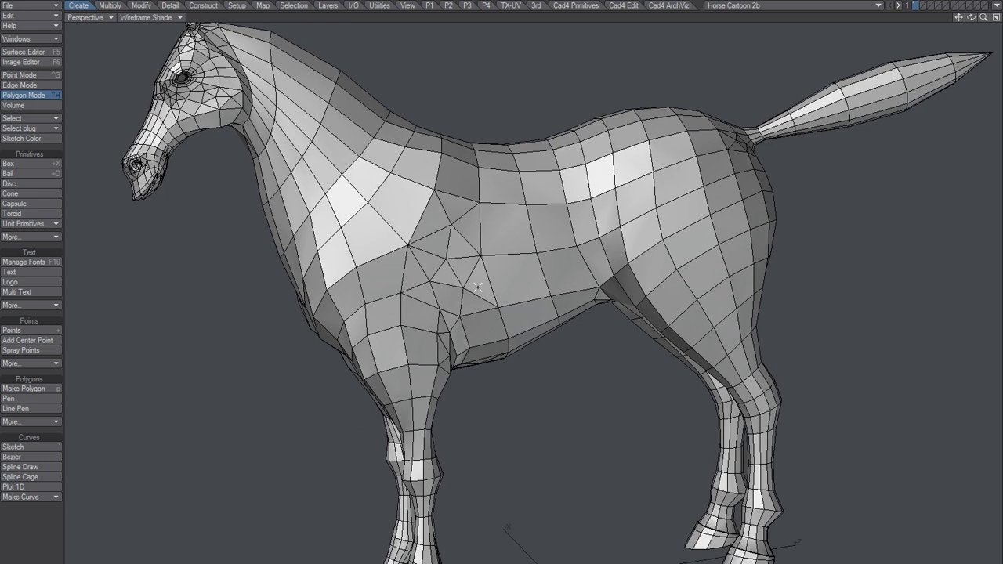
Merge adjacent triangles behind the horse's shoulder into larger polygons.
{"action": "mouse_move", "coordinate": [482, 287]}
{"action": "left_mouse_down"}
{"action": "mouse_move", "coordinate": [479, 308]}
{"action": "mouse_move", "coordinate": [416, 276]}
{"action": "left_mouse_up"}
{"action": "key", "text": "shift+z"}
{"action": "key", "text": "shift+z"}
{"action": "mouse_move", "coordinate": [464, 220]}
{"action": "left_mouse_down"}
{"action": "mouse_move", "coordinate": [464, 244]}
{"action": "mouse_move", "coordinate": [442, 242]}
{"action": "mouse_move", "coordinate": [443, 270]}
{"action": "left_mouse_up"}
{"action": "key", "text": "shift+z"}
{"action": "key", "text": "shift+z"}
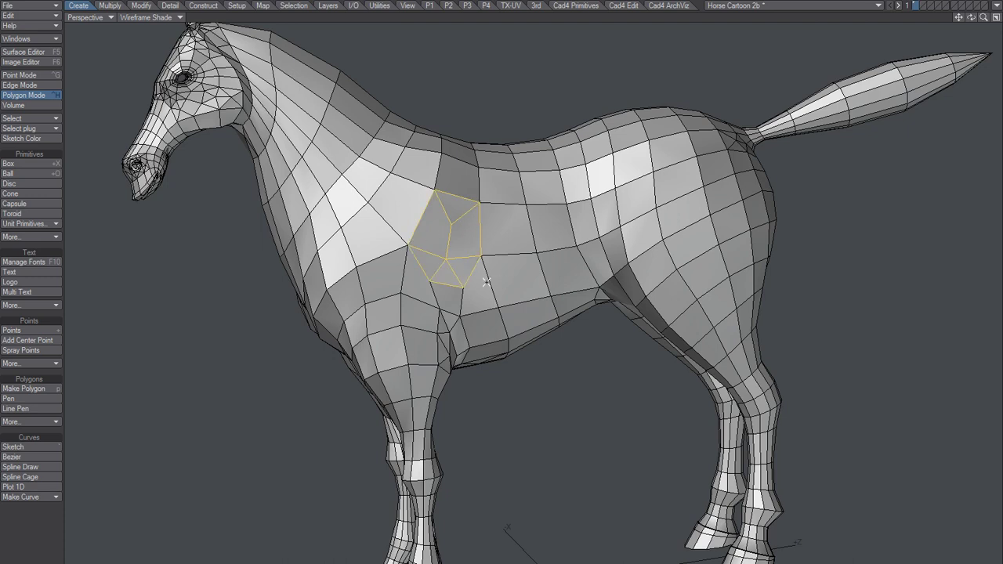
Weld the two inner points of the patch behind the shoulder into one centre point.
{"action": "key", "text": "shift+z"}
{"action": "key", "text": "ctrl+z"}
{"action": "key", "text": "ctrl+g"}
{"action": "key", "text": "ctrl+h"}
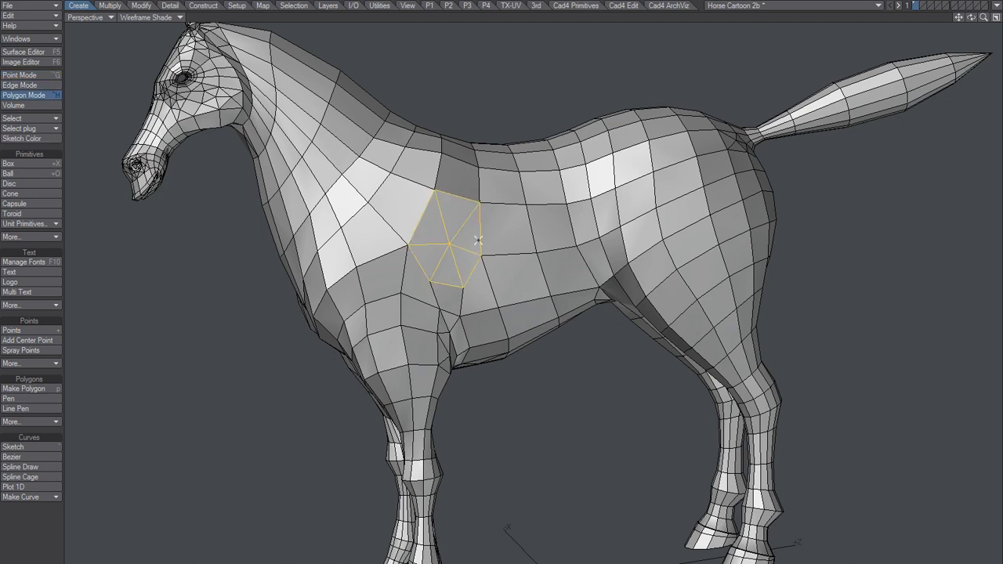
Merge the triangles around the patch's centre point into quads.
{"action": "left_click", "coordinate": [466, 274]}
{"action": "key", "text": "shift+z"}
{"action": "left_click_drag", "start_coordinate": [438, 239], "coordinate": [432, 255]}
{"action": "key", "text": "shift+z"}
{"action": "left_click_drag", "start_coordinate": [463, 217], "coordinate": [477, 241]}
{"action": "key", "text": "shift+z"}
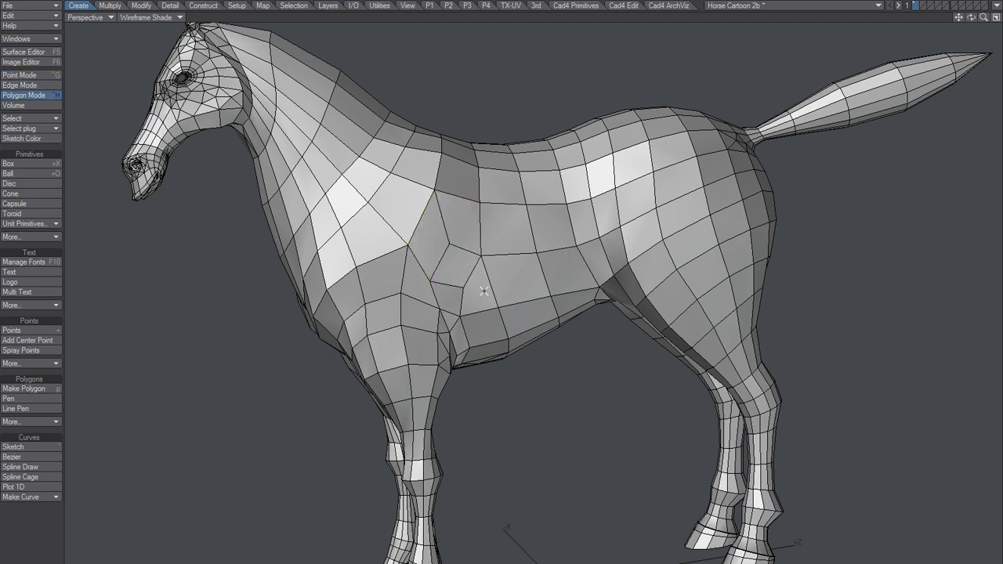
Turn on subdivision smoothing for the horse and merge the triangle pairs where the front leg meets the belly.
{"action": "left_click_drag", "start_coordinate": [453, 323], "coordinate": [409, 333], "text": "alt"}
{"action": "key", "text": "Tab"}
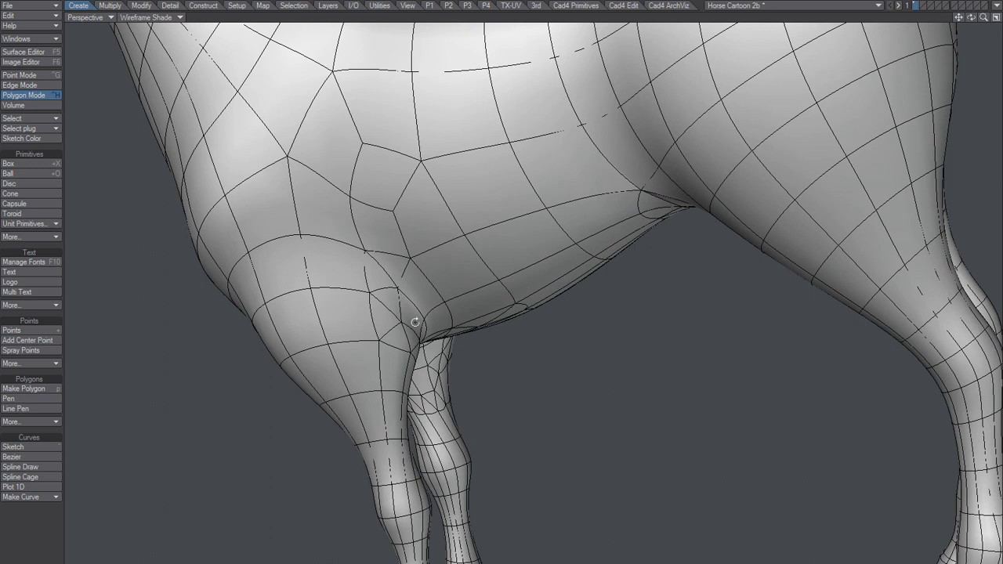
{"action": "left_click", "coordinate": [388, 301]}
{"action": "key", "text": "shift+z"}
{"action": "mouse_move", "coordinate": [388, 331]}
{"action": "left_mouse_down"}
{"action": "mouse_move", "coordinate": [400, 335]}
{"action": "mouse_move", "coordinate": [342, 324]}
{"action": "left_mouse_up"}
{"action": "key", "text": "shift+z"}
{"action": "left_click_drag", "start_coordinate": [411, 345], "coordinate": [327, 305], "text": "alt"}
{"action": "left_click", "coordinate": [403, 335]}
{"action": "key", "text": "shift+z"}
Merge the triangle pairs down the upper part of the front leg into quads.
{"action": "left_click_drag", "start_coordinate": [447, 340], "coordinate": [378, 339], "text": "alt"}
{"action": "left_click_drag", "start_coordinate": [428, 380], "coordinate": [443, 349], "text": "ctrl+alt"}
{"action": "key", "text": "shift+z"}
{"action": "left_click_drag", "start_coordinate": [436, 387], "coordinate": [443, 409]}
{"action": "key", "text": "shift+z"}
{"action": "left_click_drag", "start_coordinate": [464, 373], "coordinate": [480, 423], "text": "alt"}
{"action": "key", "text": "shift+z"}
{"action": "left_click_drag", "start_coordinate": [475, 470], "coordinate": [474, 479]}
{"action": "left_click", "coordinate": [474, 476]}
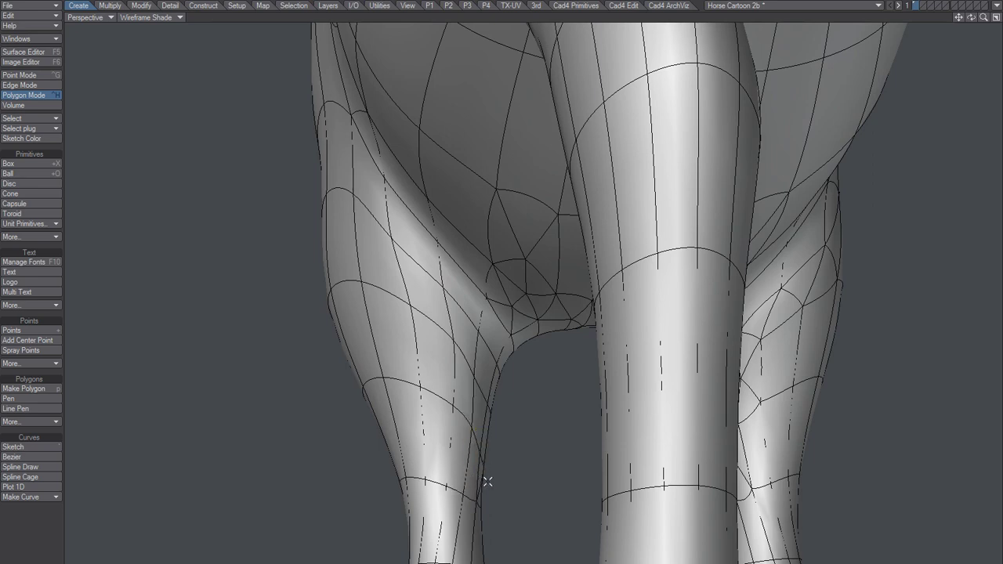
{"action": "left_click", "coordinate": [480, 490]}
{"action": "key", "text": "shift+z"}
Merge the triangle pairs between the chest and the inner side of the front leg into quads.
{"action": "left_click_drag", "start_coordinate": [406, 398], "coordinate": [478, 315], "text": "alt"}
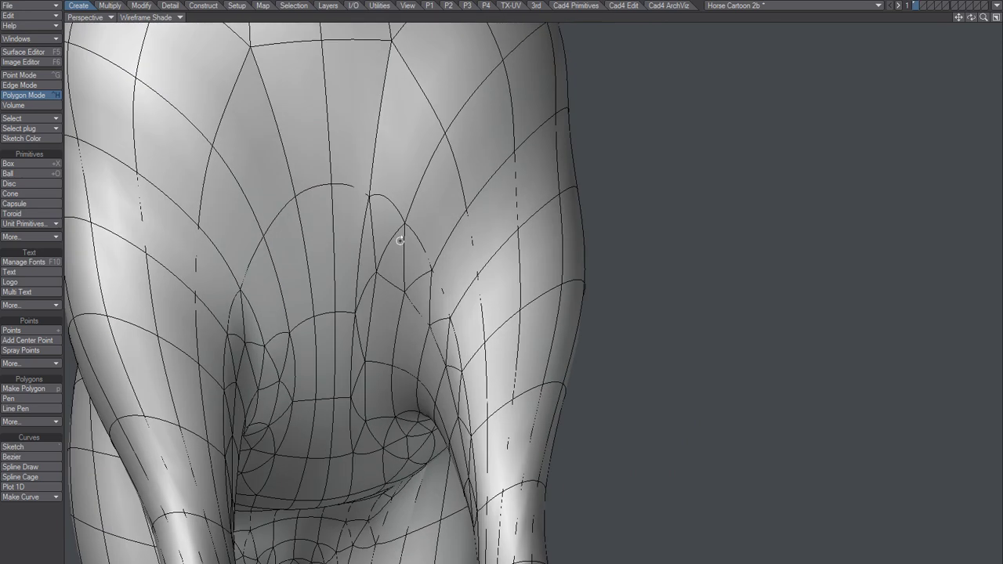
{"action": "left_click", "coordinate": [395, 246]}
{"action": "key", "text": "shift+z"}
{"action": "key", "text": "shift+z"}
{"action": "mouse_move", "coordinate": [415, 273]}
{"action": "left_mouse_down"}
{"action": "mouse_move", "coordinate": [460, 376]}
{"action": "mouse_move", "coordinate": [550, 395]}
{"action": "left_mouse_up"}
{"action": "key", "text": "shift+z"}
{"action": "key", "text": "shift+z"}
{"action": "left_click", "coordinate": [540, 428]}
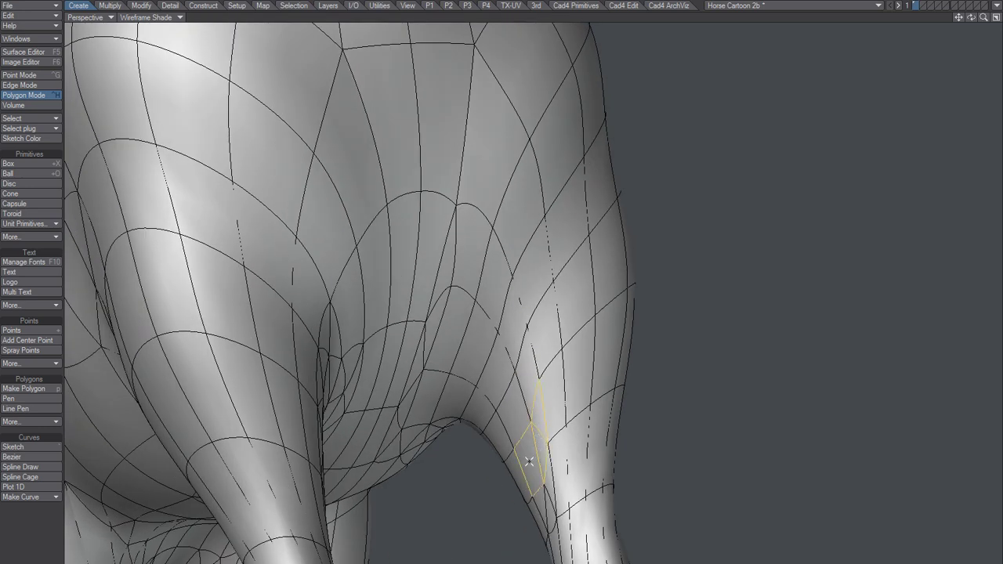
{"action": "key", "text": "shift+z"}
{"action": "mouse_move", "coordinate": [550, 476]}
{"action": "left_mouse_down"}
{"action": "mouse_move", "coordinate": [555, 502]}
{"action": "mouse_move", "coordinate": [568, 473]}
{"action": "mouse_move", "coordinate": [450, 360]}
{"action": "left_mouse_up"}
{"action": "key", "text": "shift+z"}
Merge the remaining triangle pairs along the underside of the chest between the front legs.
{"action": "left_click", "coordinate": [394, 267]}
{"action": "key", "text": "shift+z"}
{"action": "left_click_drag", "start_coordinate": [375, 317], "coordinate": [372, 352]}
{"action": "key", "text": "shift+z"}
{"action": "mouse_move", "coordinate": [362, 395]}
{"action": "left_mouse_down"}
{"action": "mouse_move", "coordinate": [374, 408]}
{"action": "mouse_move", "coordinate": [403, 396]}
{"action": "left_mouse_up"}
{"action": "key", "text": "shift+z"}
{"action": "key", "text": "shift+z"}
Check the edge running behind the top of the front leg in edge mode and clear the selection.
{"action": "left_click_drag", "start_coordinate": [399, 431], "coordinate": [460, 451], "text": "alt"}
{"action": "key", "text": "ctrl+g"}
{"action": "key", "text": "ctrl+j"}
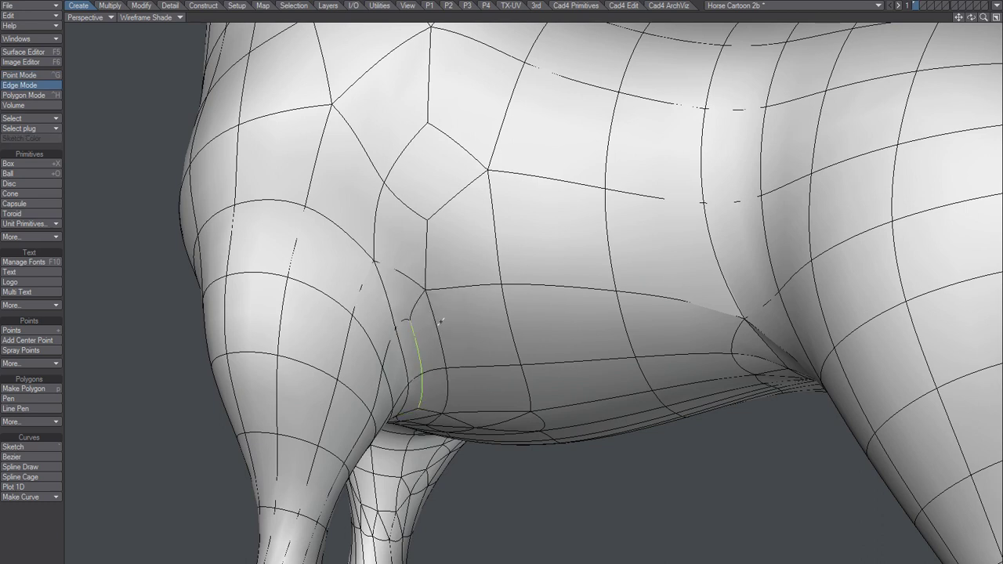
{"action": "key", "text": "slash"}
Return to polygon mode and examine the smoothed horse's edge flow from several side angles.
{"action": "left_click_drag", "start_coordinate": [440, 329], "coordinate": [374, 316], "text": "alt"}
{"action": "left_click_drag", "start_coordinate": [463, 366], "coordinate": [471, 332], "text": "alt"}
{"action": "scroll", "coordinate": [449, 329], "scroll_direction": "down", "scroll_amount": 3}
{"action": "scroll", "coordinate": [471, 334], "scroll_direction": "down", "scroll_amount": 2}
{"action": "left_click_drag", "start_coordinate": [470, 368], "coordinate": [511, 327], "text": "alt"}
{"action": "scroll", "coordinate": [622, 341], "scroll_direction": "down", "scroll_amount": 2}
{"action": "key", "text": "space"}
{"action": "key", "text": "space"}
{"action": "key", "text": "space"}
{"action": "key", "text": "space"}
{"action": "key", "text": "slash"}
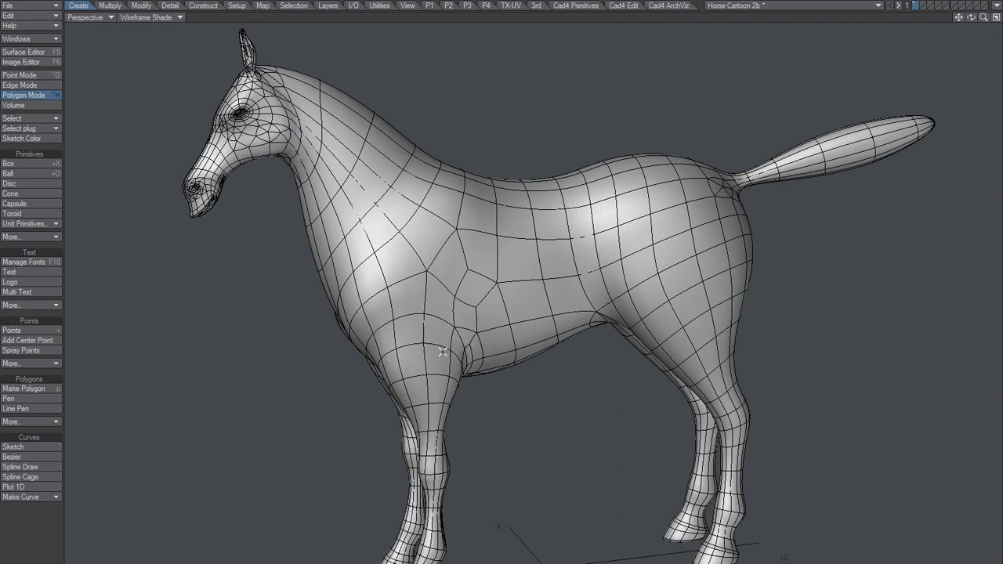
{"action": "left_click_drag", "start_coordinate": [423, 401], "coordinate": [449, 358], "text": "alt"}
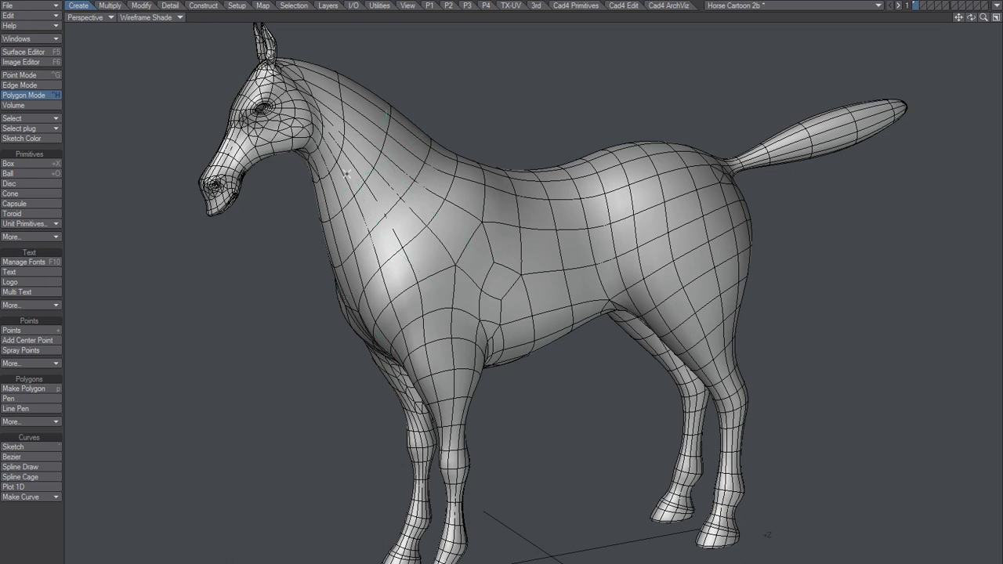
{"action": "left_click_drag", "start_coordinate": [314, 261], "coordinate": [315, 262]}
{"action": "left_click_drag", "start_coordinate": [447, 310], "coordinate": [470, 302], "text": "alt"}
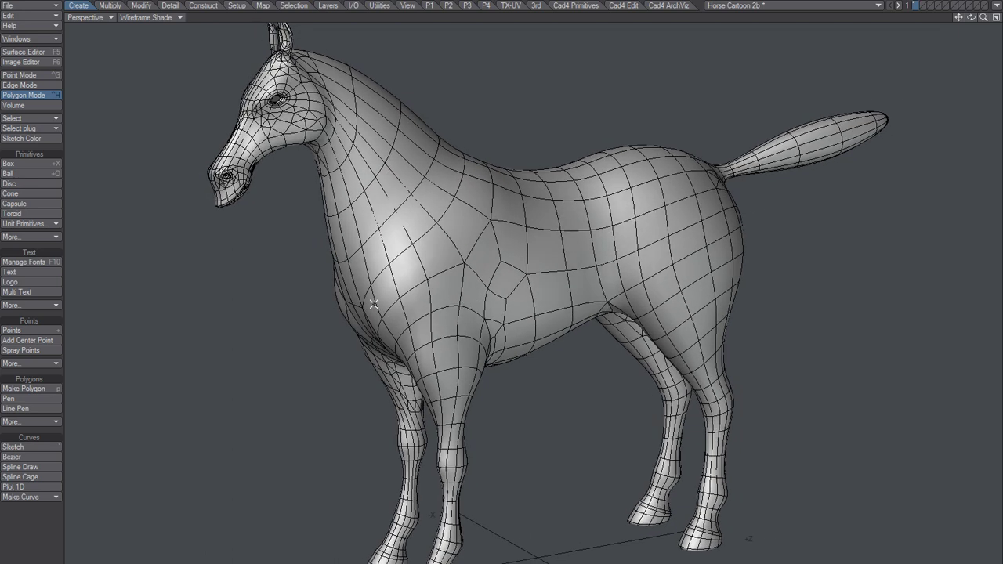